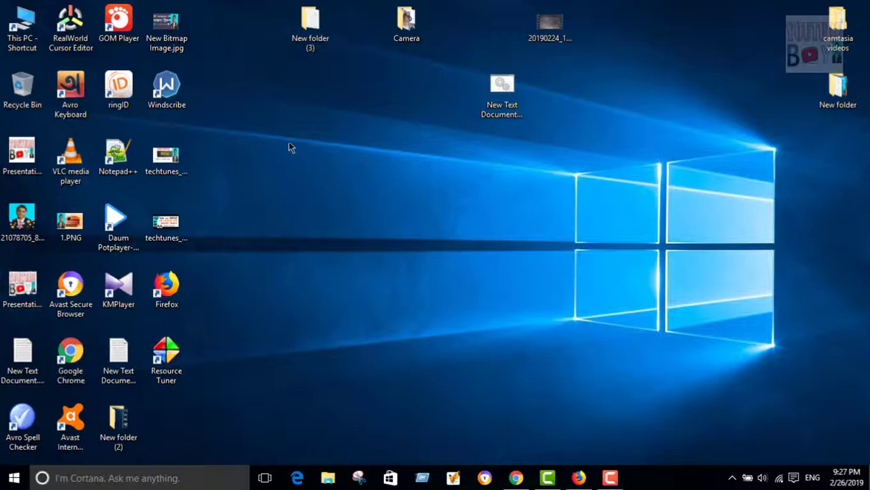
pyautogui.rightClick(321, 101)
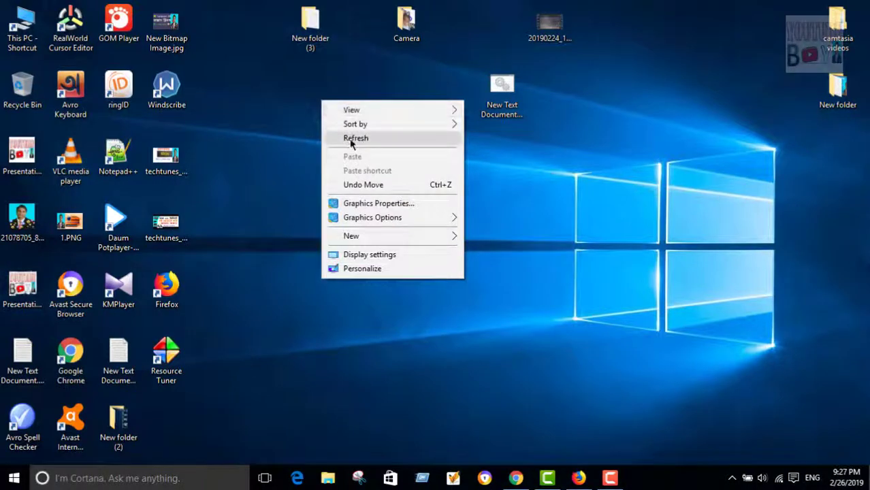
pyautogui.click(346, 137)
pyautogui.rightClick(313, 99)
pyautogui.click(344, 135)
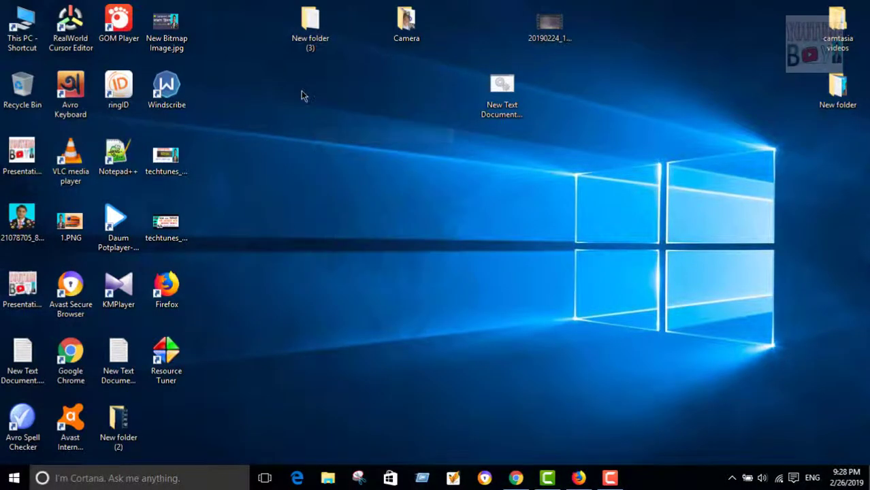
pyautogui.rightClick(300, 91)
pyautogui.click(330, 128)
# Open This PC maximized to view the computer's drives, and minimize its window.
pyautogui.doubleClick(20, 22)
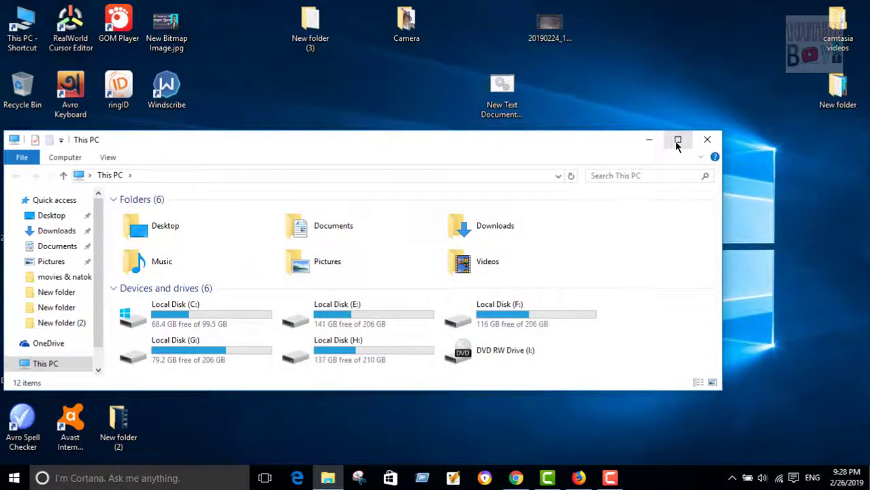
pyautogui.click(678, 140)
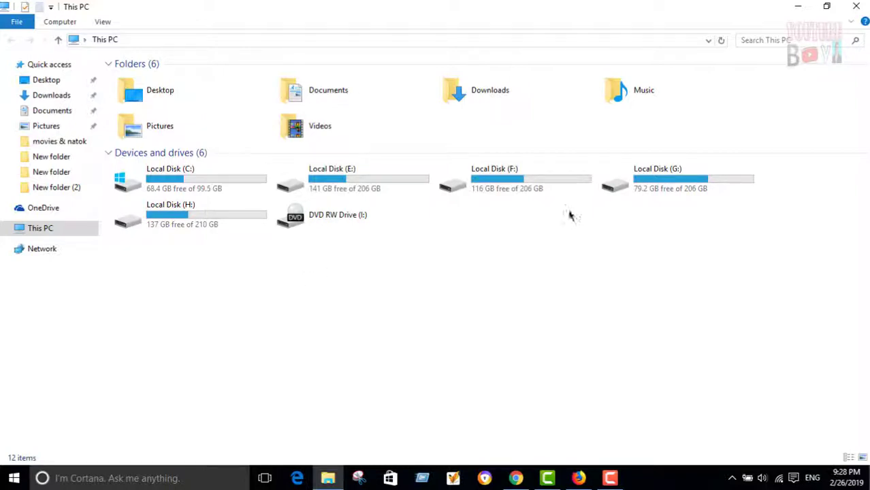
pyautogui.click(798, 6)
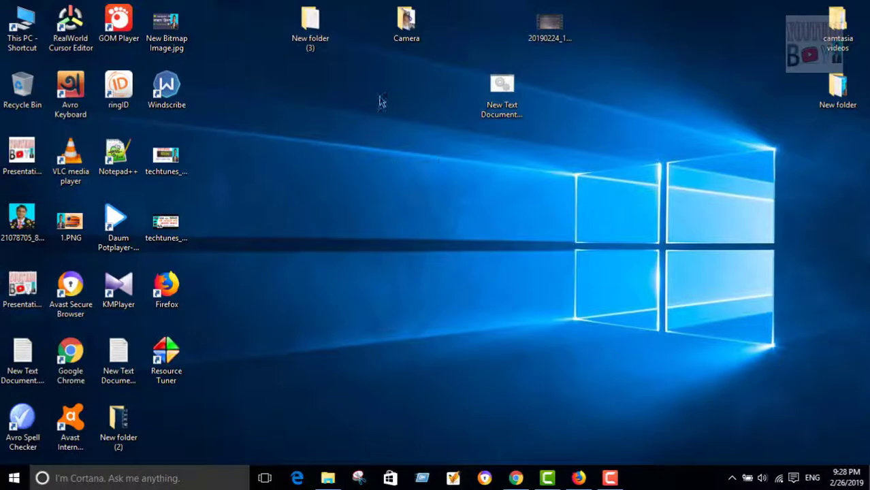
# Create a new folder on the desktop with its default name and open it in a maximized window.
pyautogui.rightClick(306, 152)
pyautogui.moveTo(348, 292)
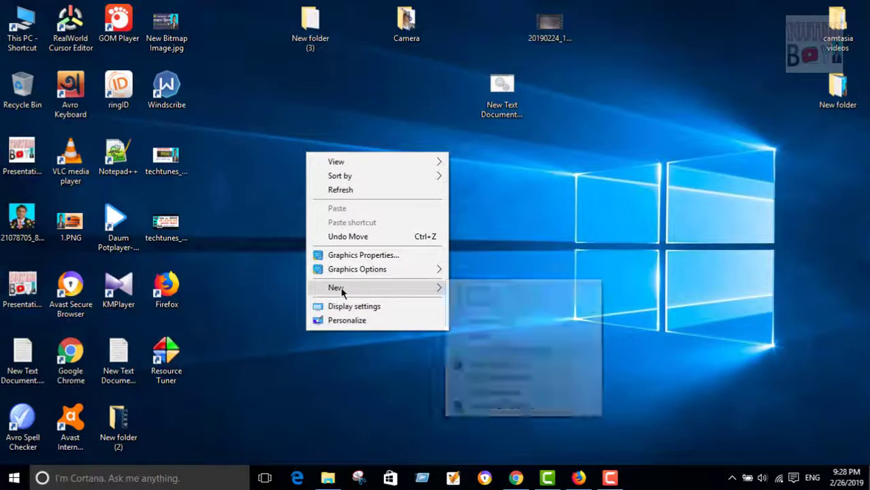
pyautogui.click(477, 288)
pyautogui.click(304, 154)
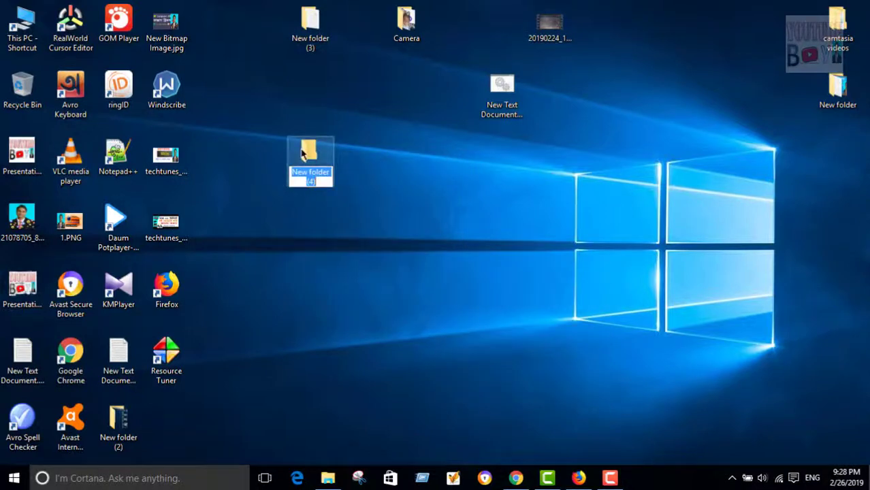
pyautogui.doubleClick(304, 154)
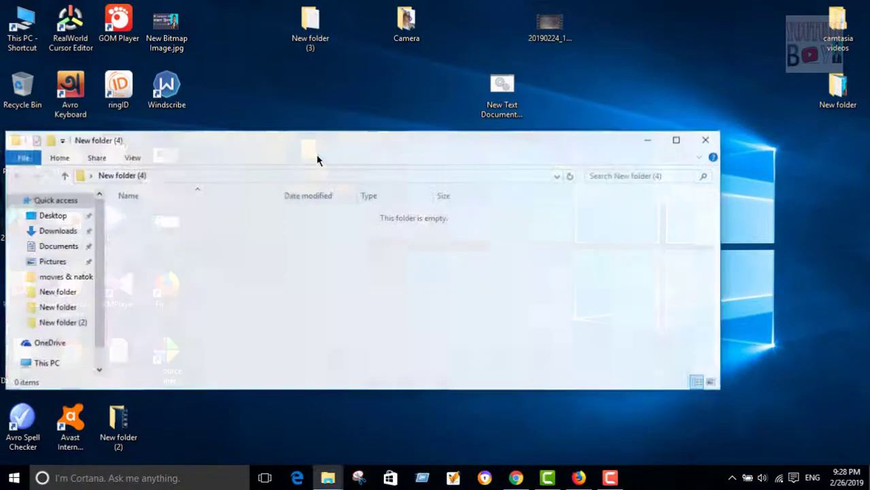
pyautogui.click(678, 141)
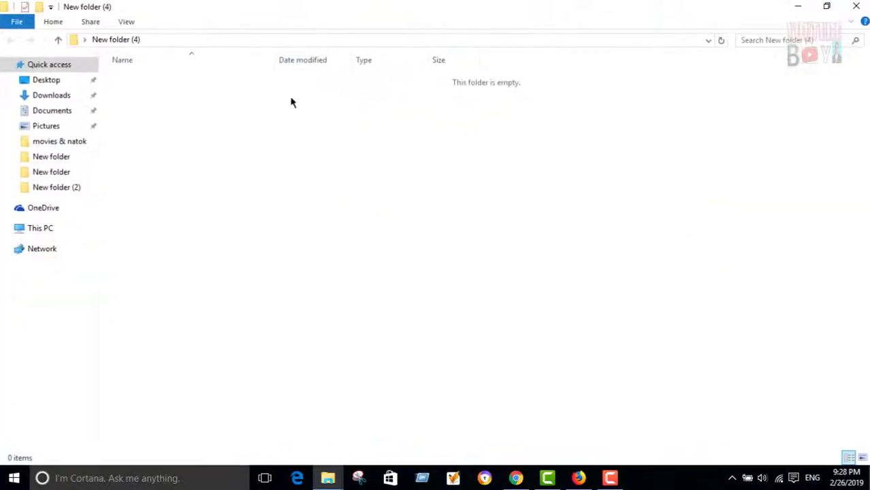
# Create a new text document inside the folder, keeping its default name and .txt extension.
pyautogui.rightClick(291, 174)
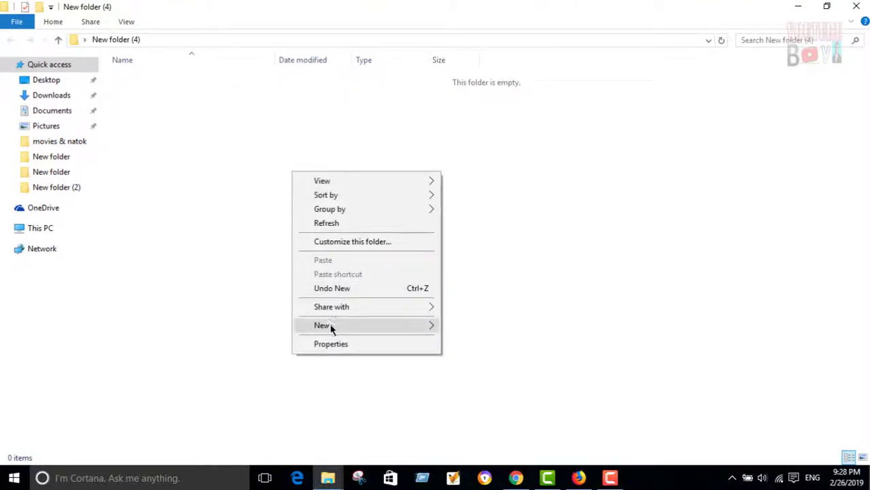
pyautogui.moveTo(330, 326)
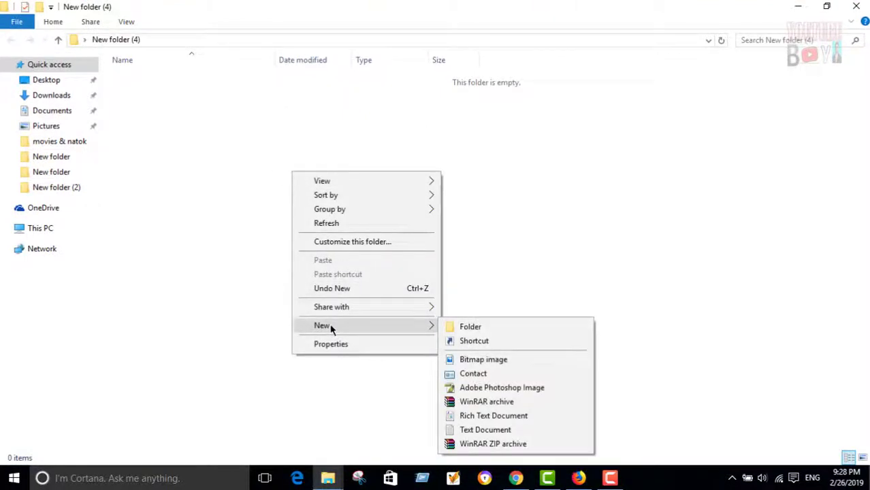
pyautogui.click(480, 430)
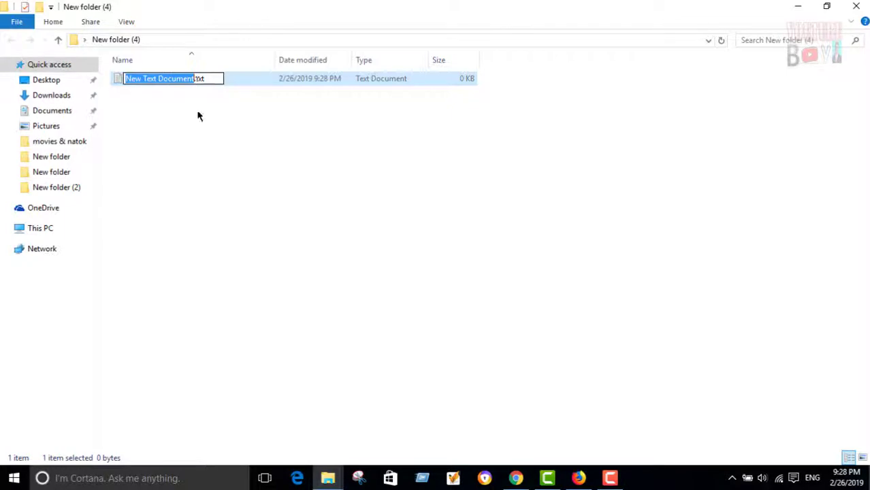
pyautogui.click(203, 79)
pyautogui.moveTo(203, 78); pyautogui.dragTo(198, 78)
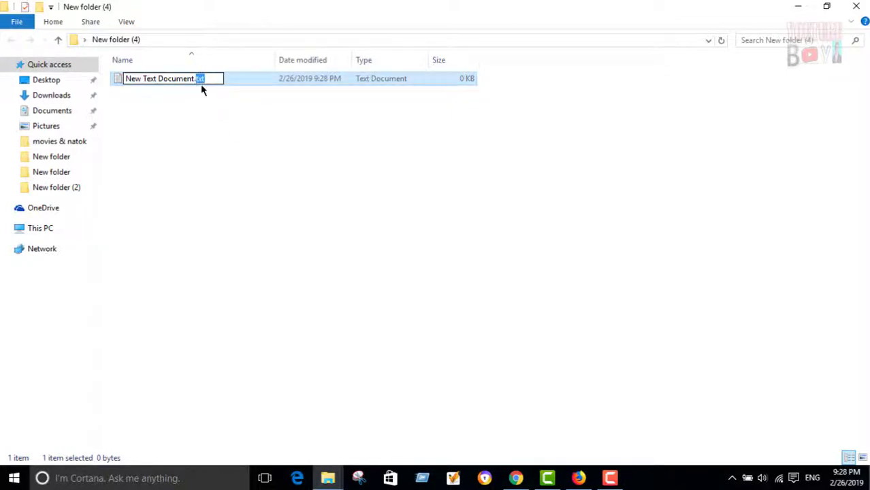
pyautogui.click(161, 108)
# Open the new text document in Notepad and enter the lines "echo off", "cd/", "tree" and "c:".
pyautogui.doubleClick(131, 79)
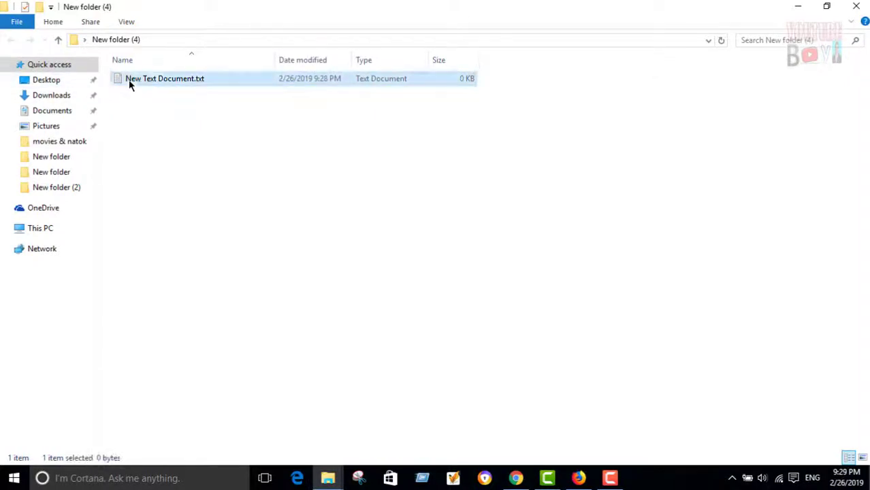
pyautogui.moveTo(276, 75); pyautogui.dragTo(602, 63)
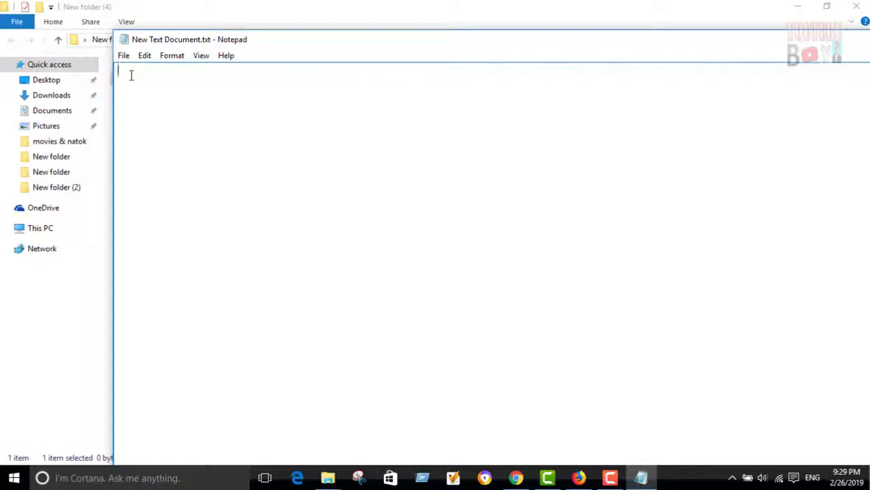
pyautogui.write('echo off')
pyautogui.press('Return')
pyautogui.write('ec')
pyautogui.press('Return')
pyautogui.write('tree')
pyautogui.press('Return')
pyautogui.write('c:')
pyautogui.press('Return')
# Check the drive letters listed in This PC and return to the Notepad document.
pyautogui.click(66, 323)
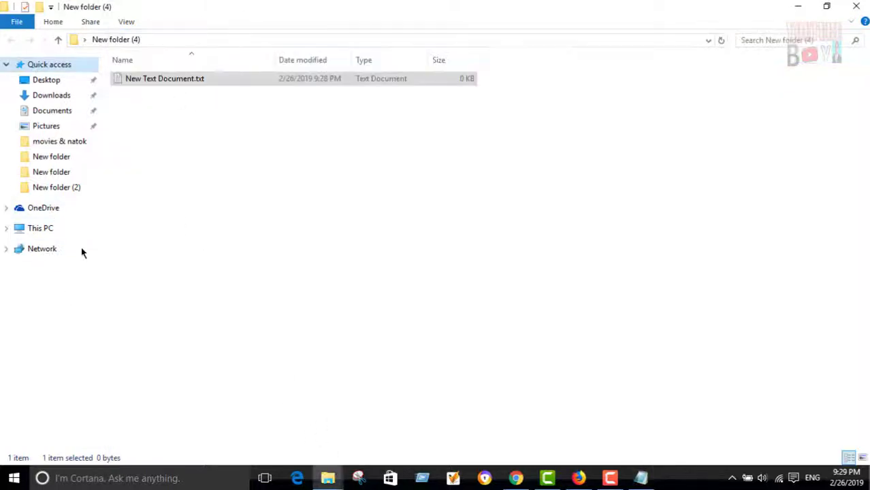
pyautogui.click(36, 232)
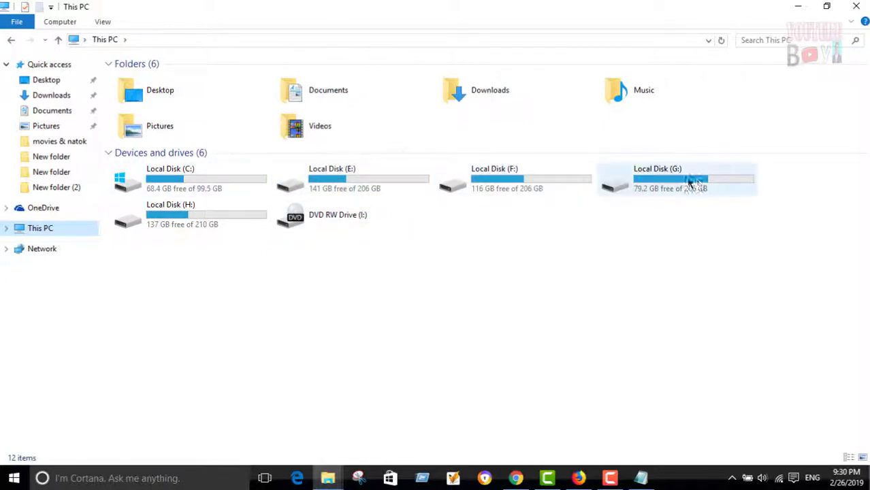
pyautogui.click(641, 478)
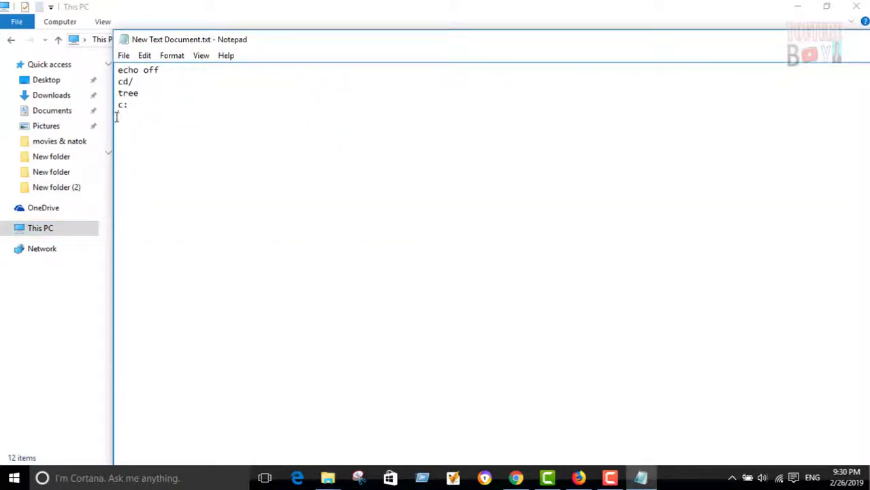
# Append the lines "tree", "e:", "tree", "f:", "tree", "g:", "tree" and "h:" below "c:" in the script.
pyautogui.write('tree e: tree')
pyautogui.press('Return')
pyautogui.write('f:')
pyautogui.press('Return')
pyautogui.write('tree')
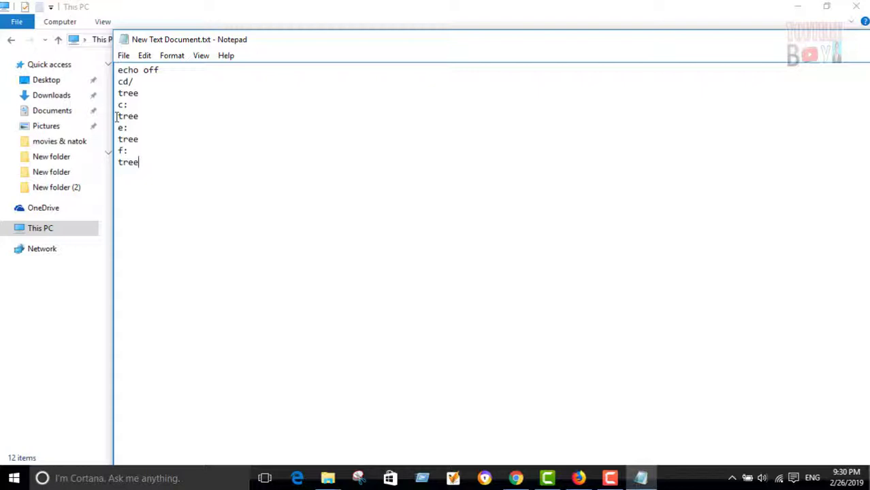
pyautogui.press('Return')
pyautogui.write('g:')
pyautogui.press('Return')
pyautogui.write('tree')
pyautogui.press('Return')
pyautogui.write('h:')
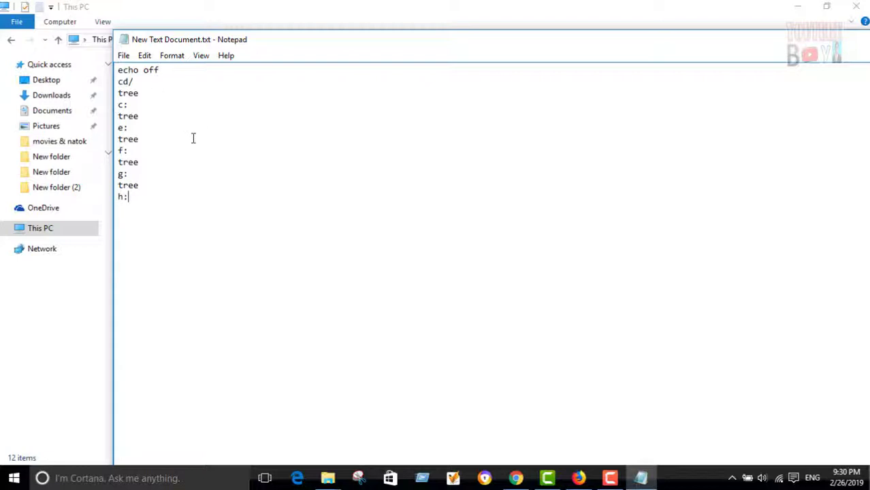
# Save the script in the same folder as a batch file named "New Text Document.bat".
pyautogui.click(124, 57)
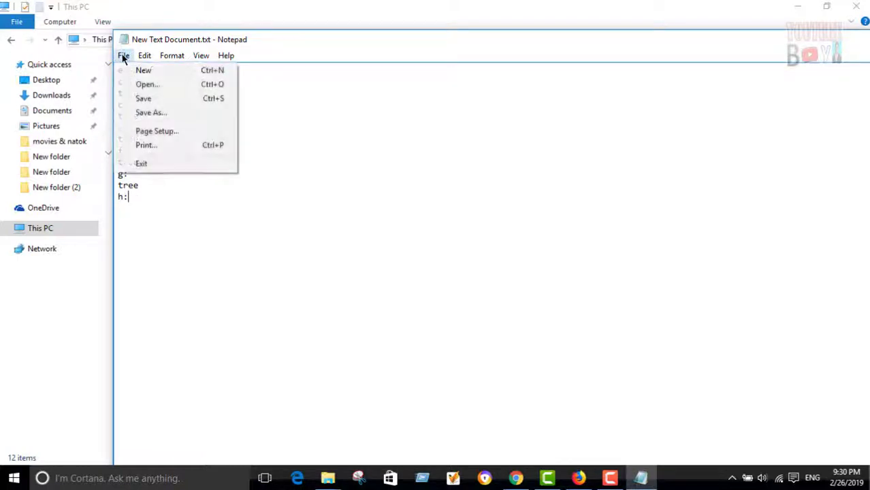
pyautogui.click(139, 113)
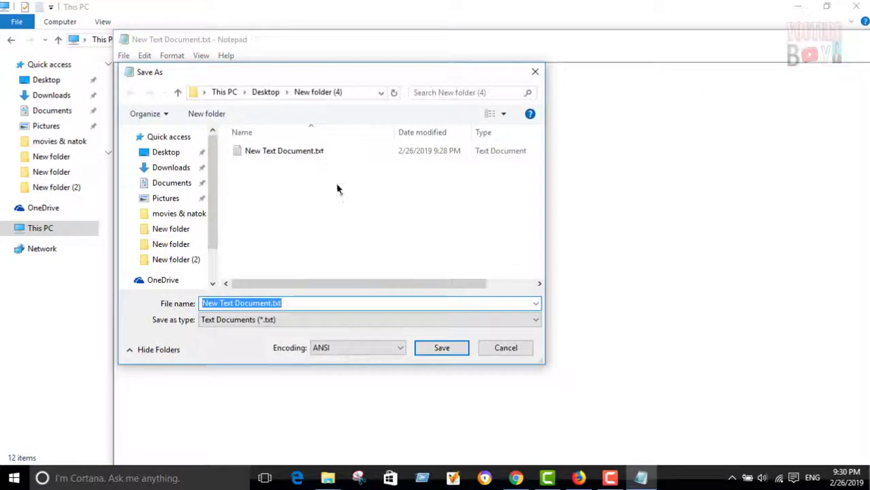
pyautogui.click(290, 303)
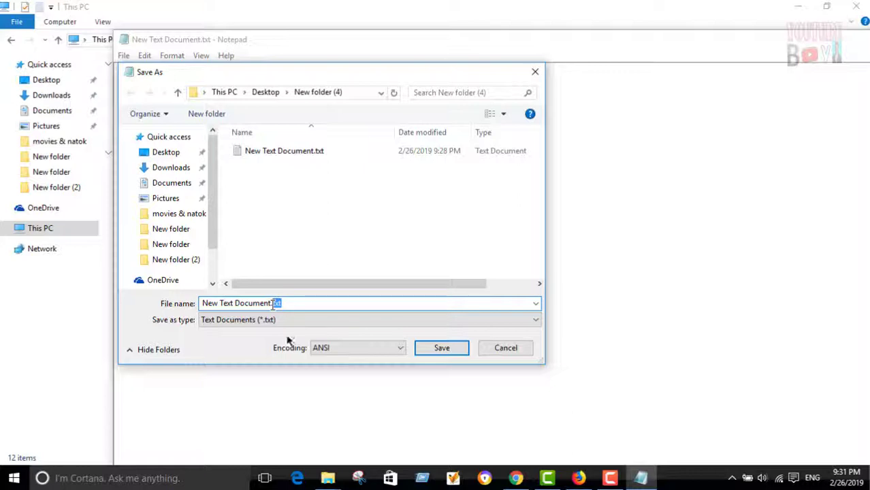
pyautogui.press('BackSpace')
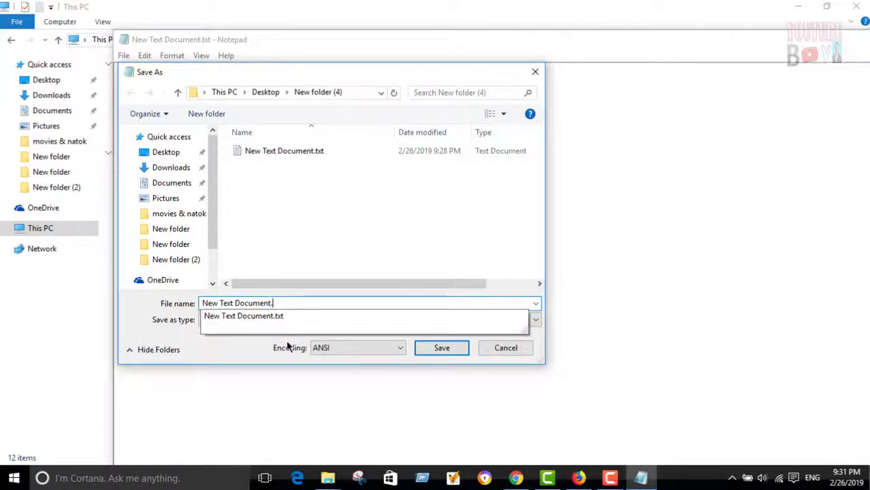
pyautogui.write('bat')
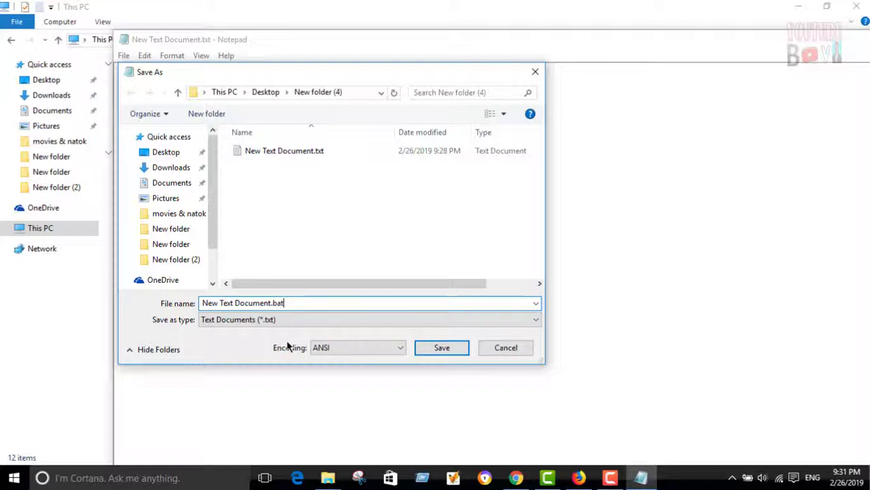
pyautogui.click(443, 349)
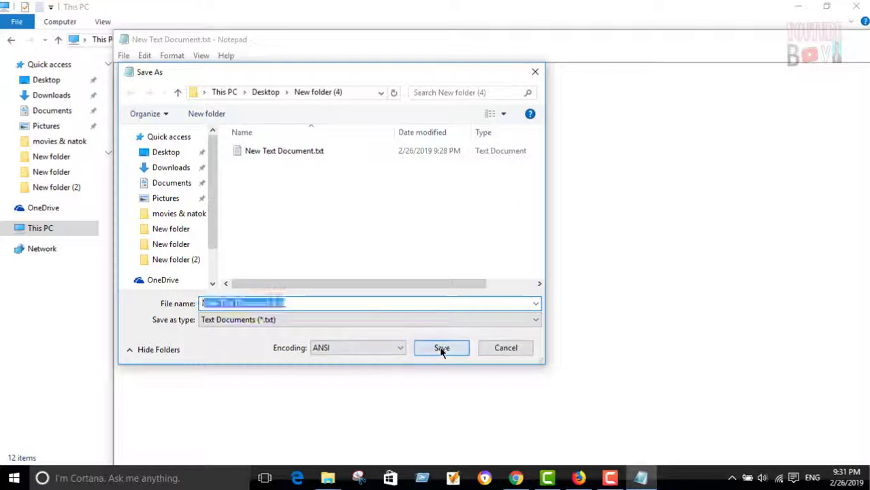
# Close the Notepad window and the This PC window.
pyautogui.moveTo(741, 61); pyautogui.dragTo(542, 68)
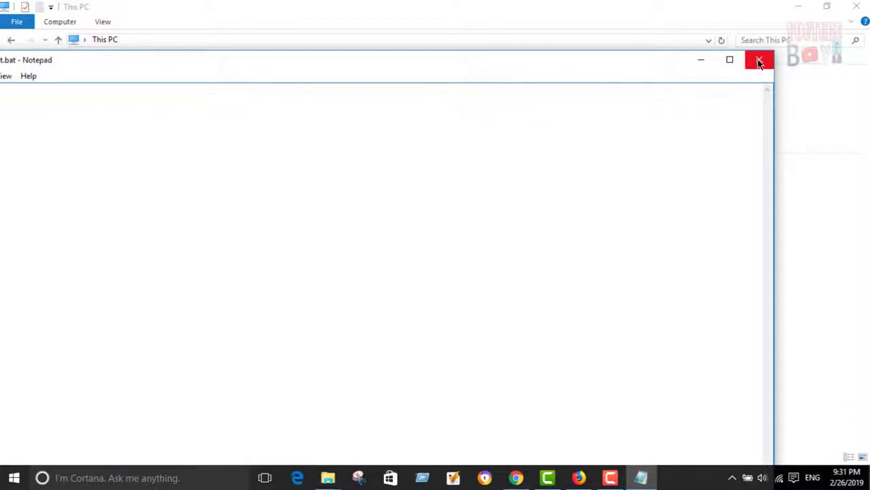
pyautogui.click(760, 62)
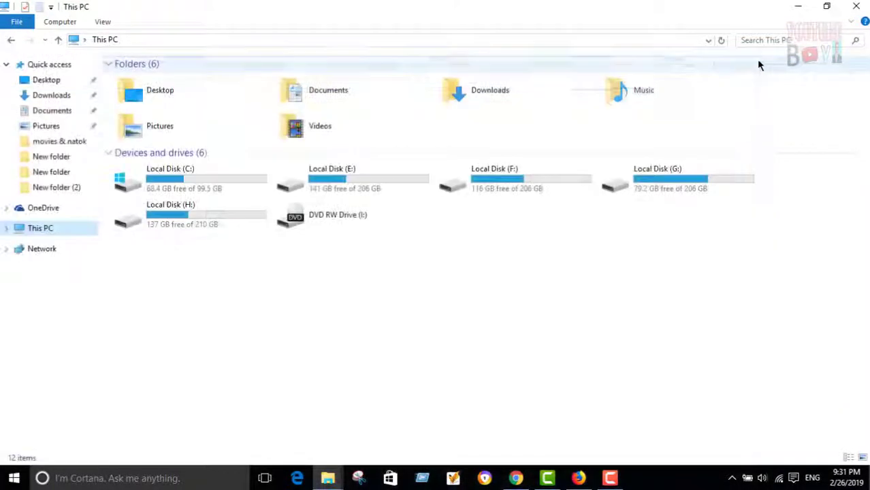
pyautogui.click(856, 7)
# Reopen the desktop folder New folder (4) and delete the empty New Text Document.txt from it.
pyautogui.doubleClick(311, 164)
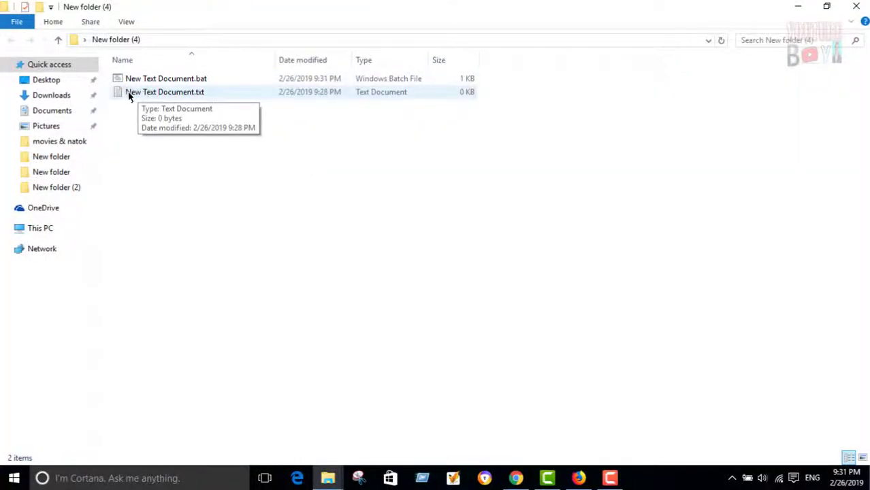
pyautogui.rightClick(131, 93)
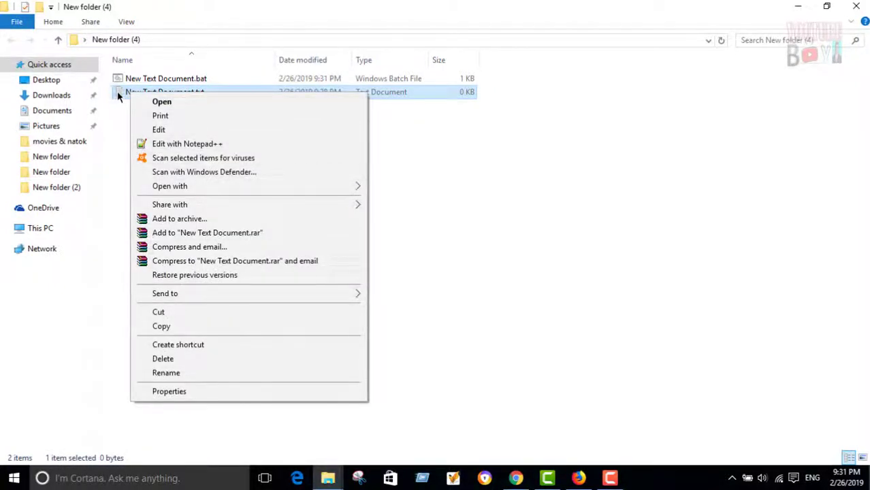
pyautogui.click(153, 361)
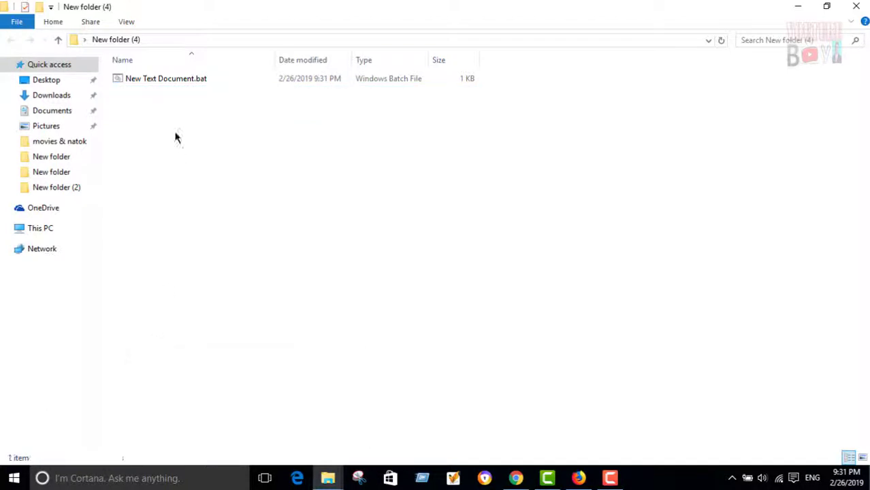
# Run the batch file New Text Document.bat.
pyautogui.doubleClick(129, 79)
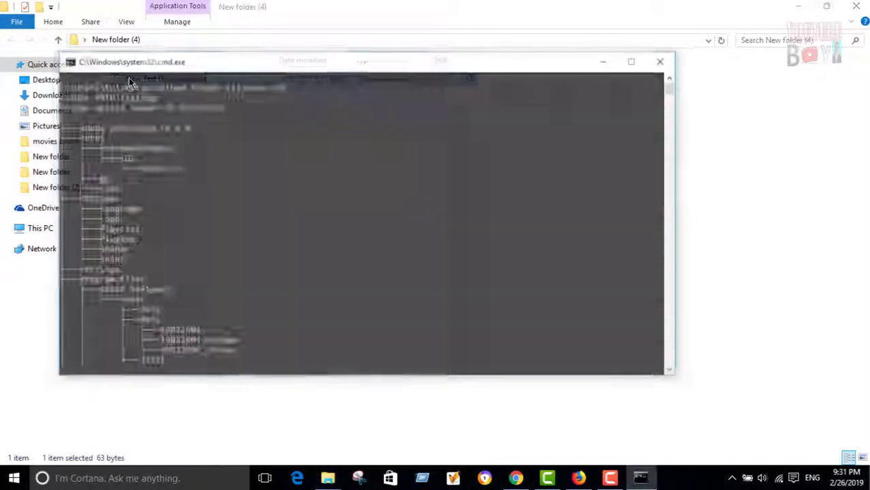